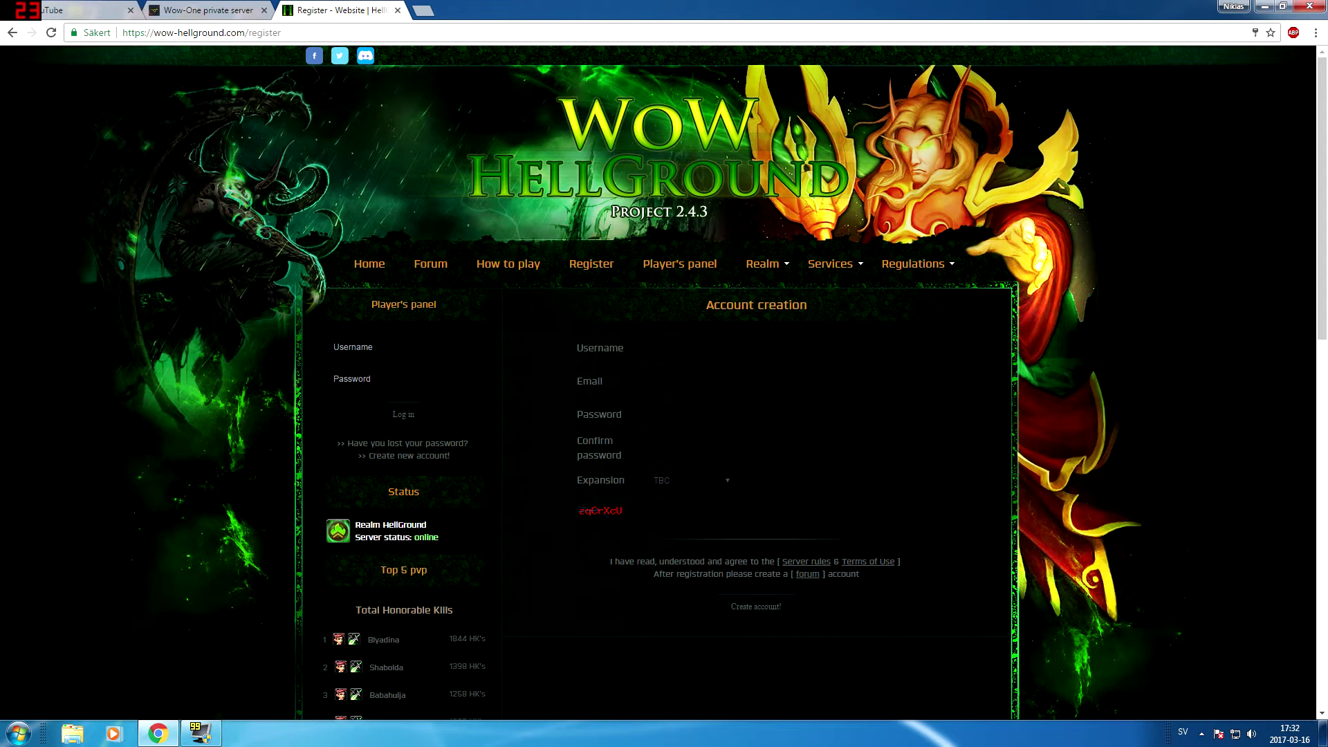
- Open HellGround's How to play instructions and the "2.4.3 TBC client download and install" topic on the classicwow.com forum
left_click(508, 264)
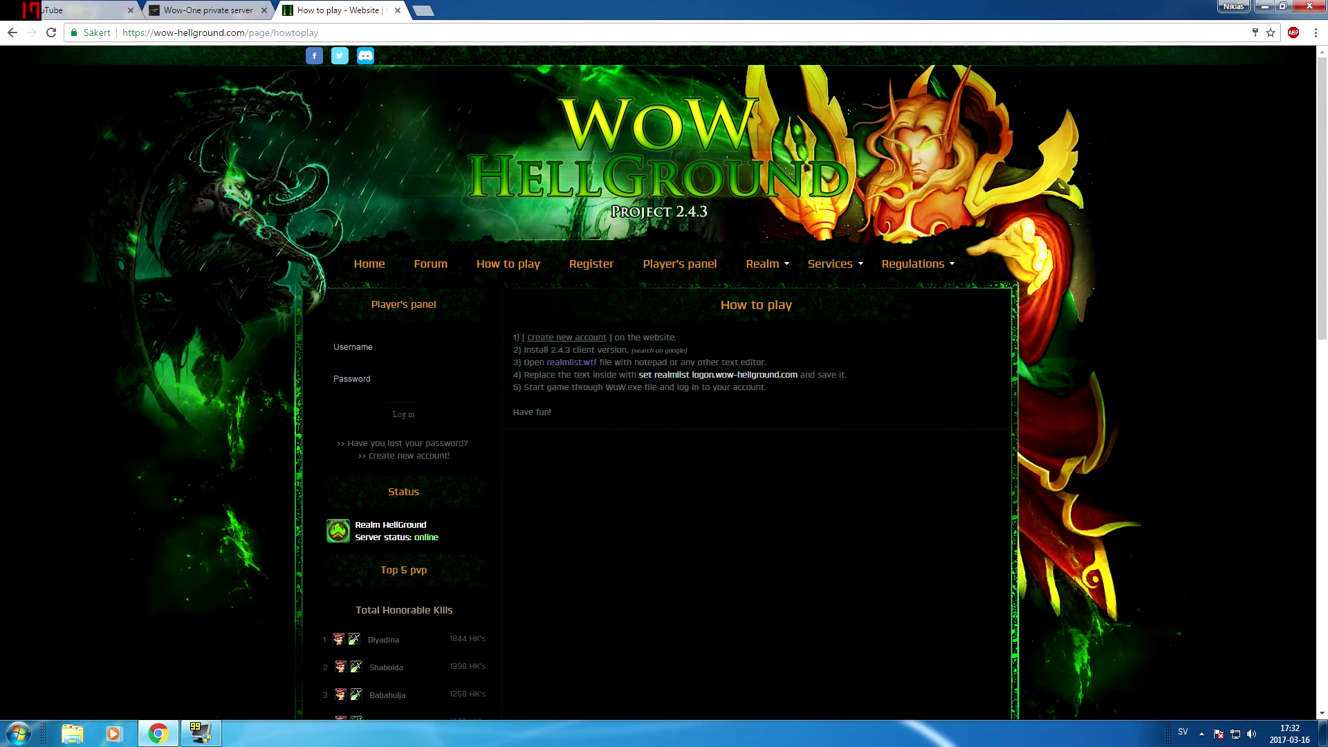
left_click(208, 10)
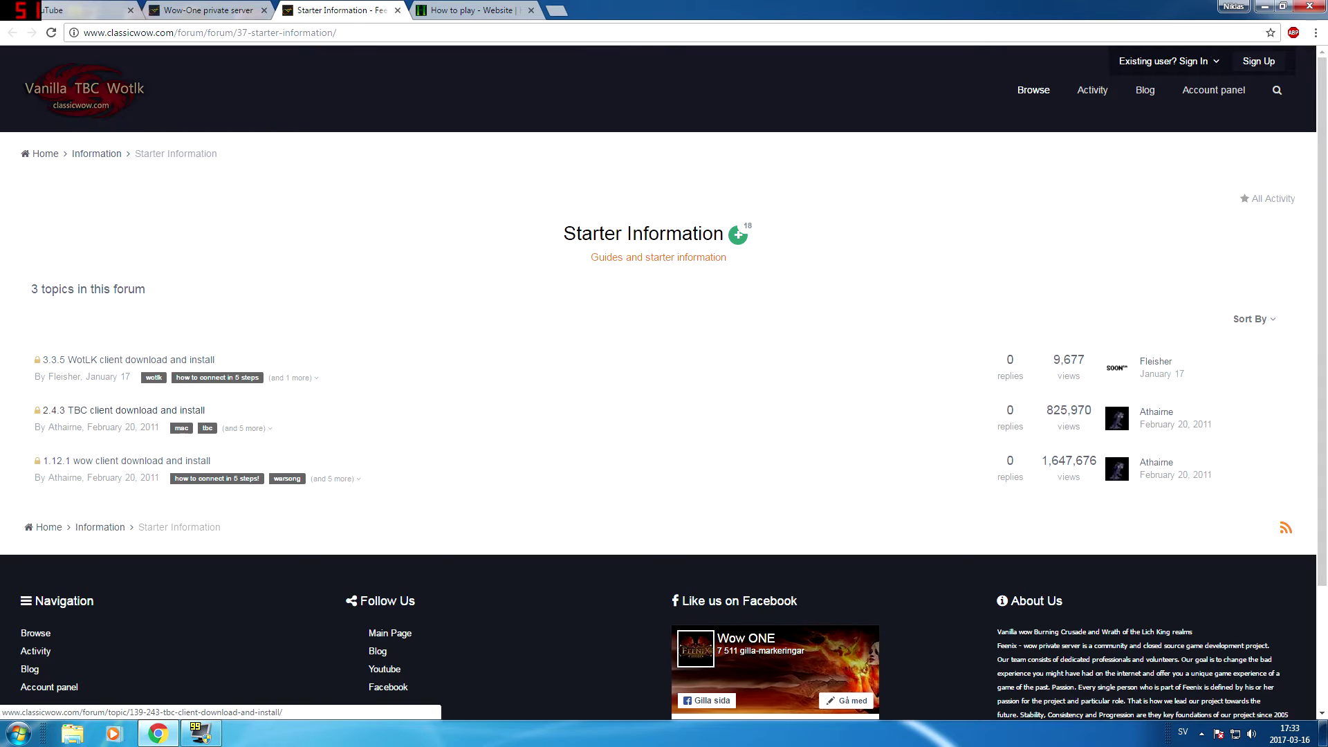
mouse_move(76, 414)
left_click(76, 411)
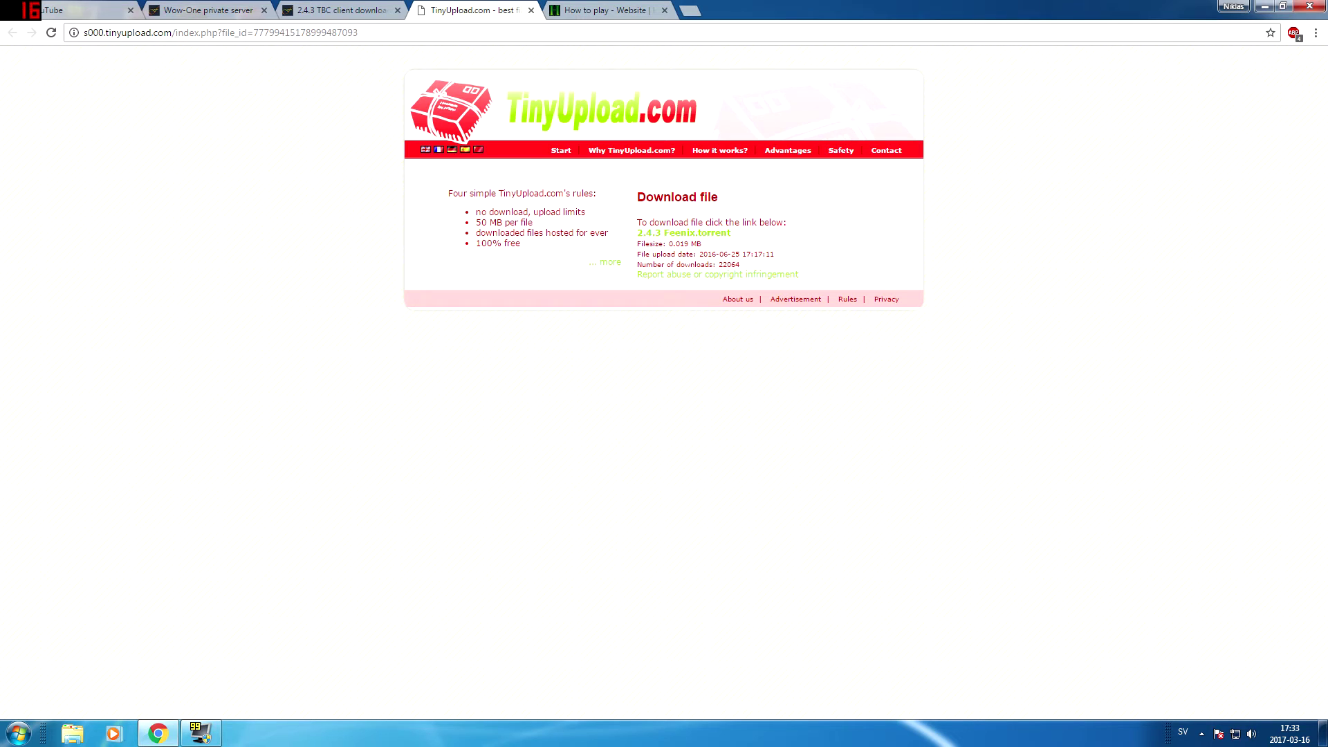
- Download 2.4.3 Feenix.torrent from TinyUpload, open it in µTorrent and agree to load its trackers
left_click(683, 233)
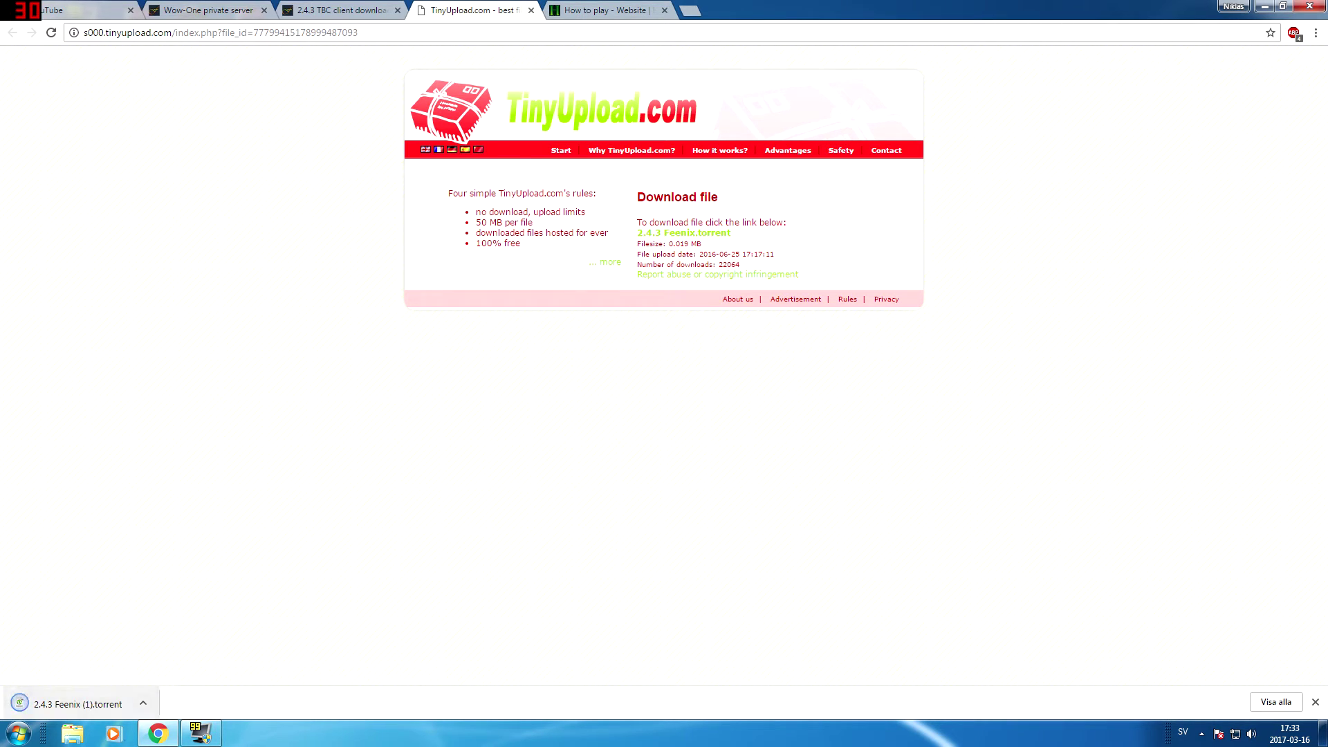
left_click(142, 703)
left_click(168, 616)
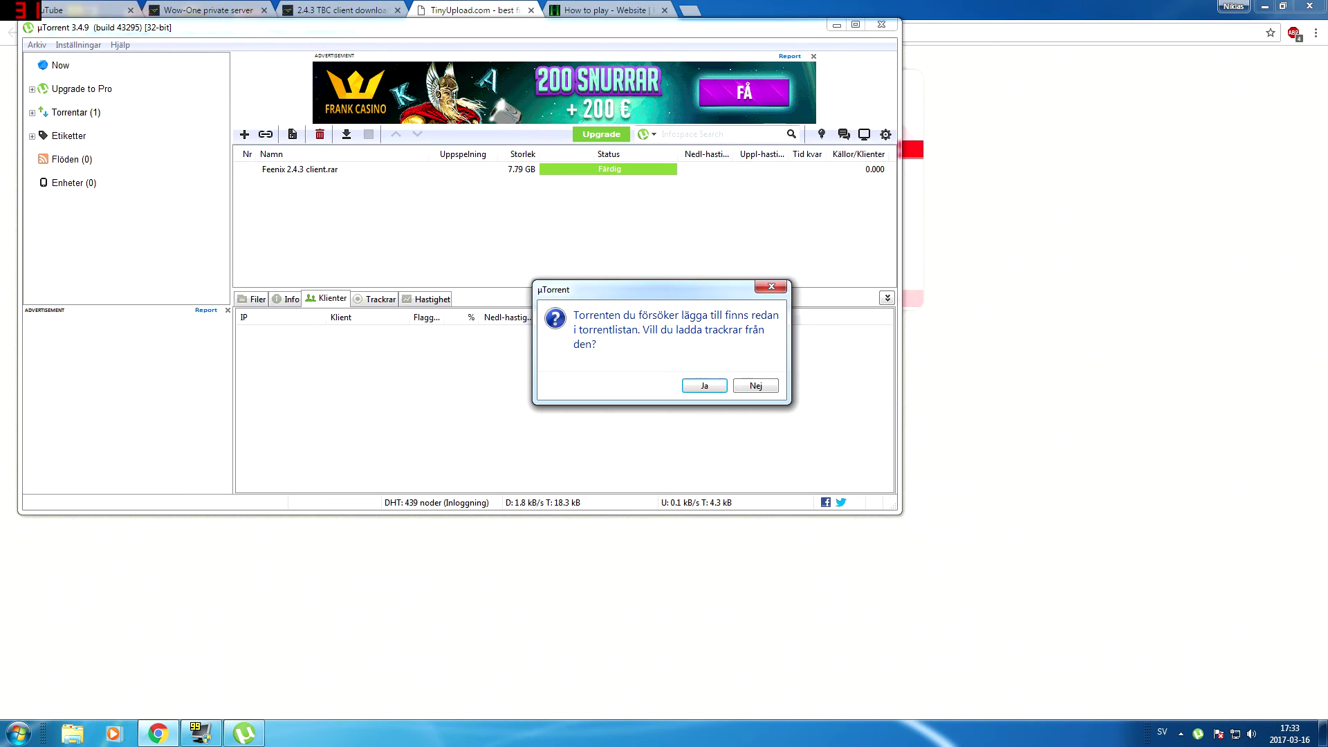
key("Return")
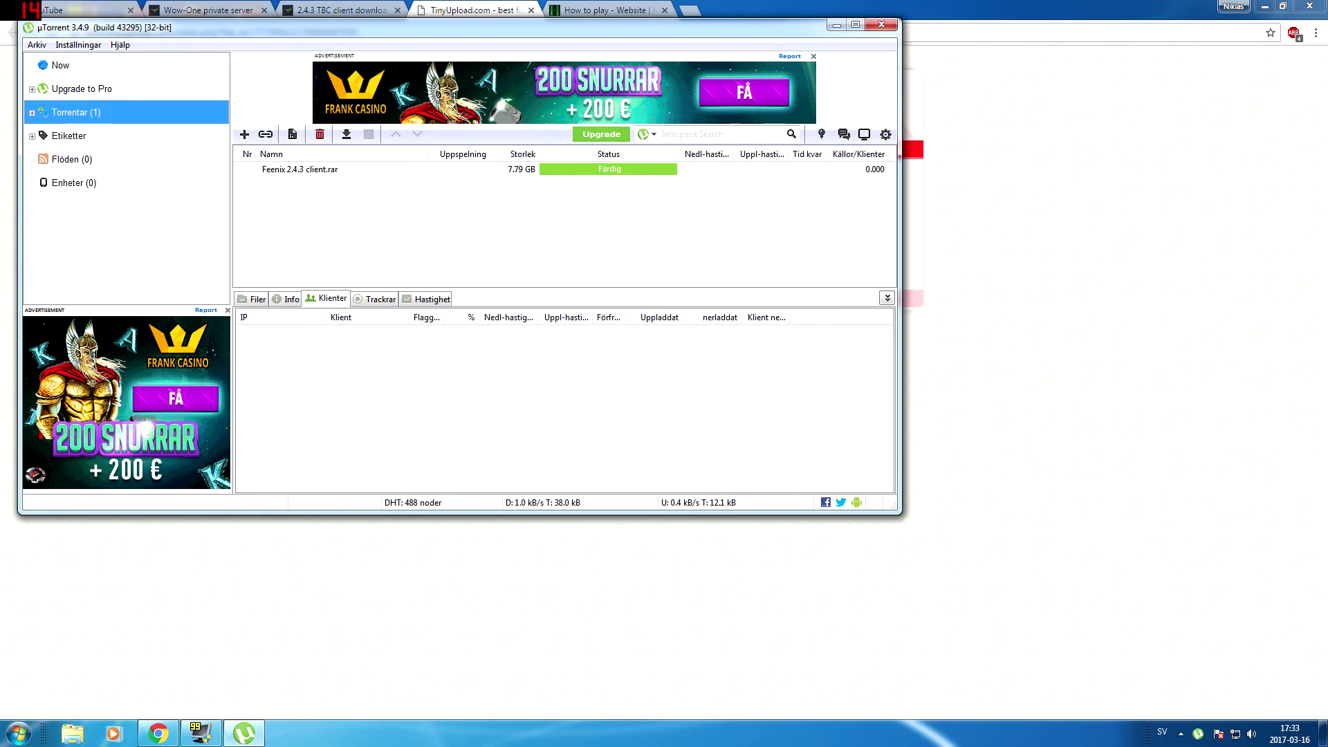
- Exit µTorrent completely from the system tray
left_click(1202, 733)
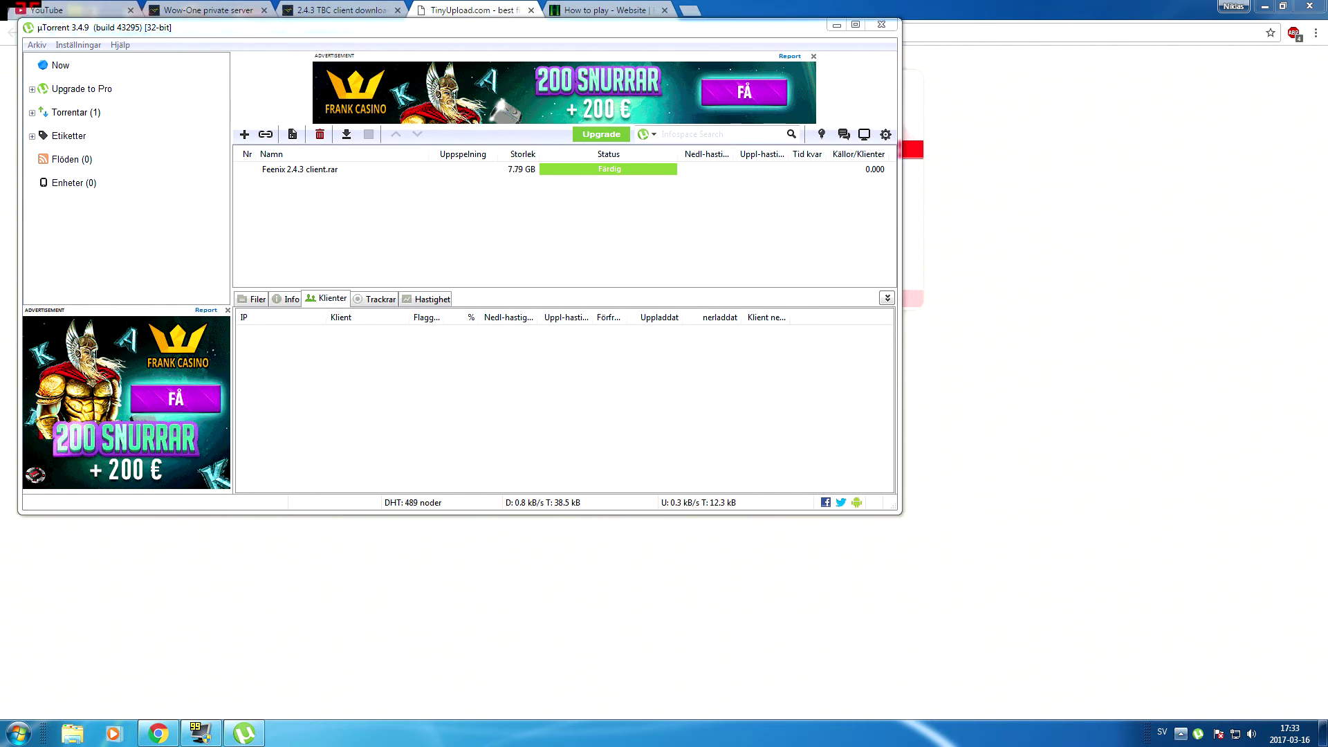
right_click(1223, 641)
left_click(1170, 626)
key("Return")
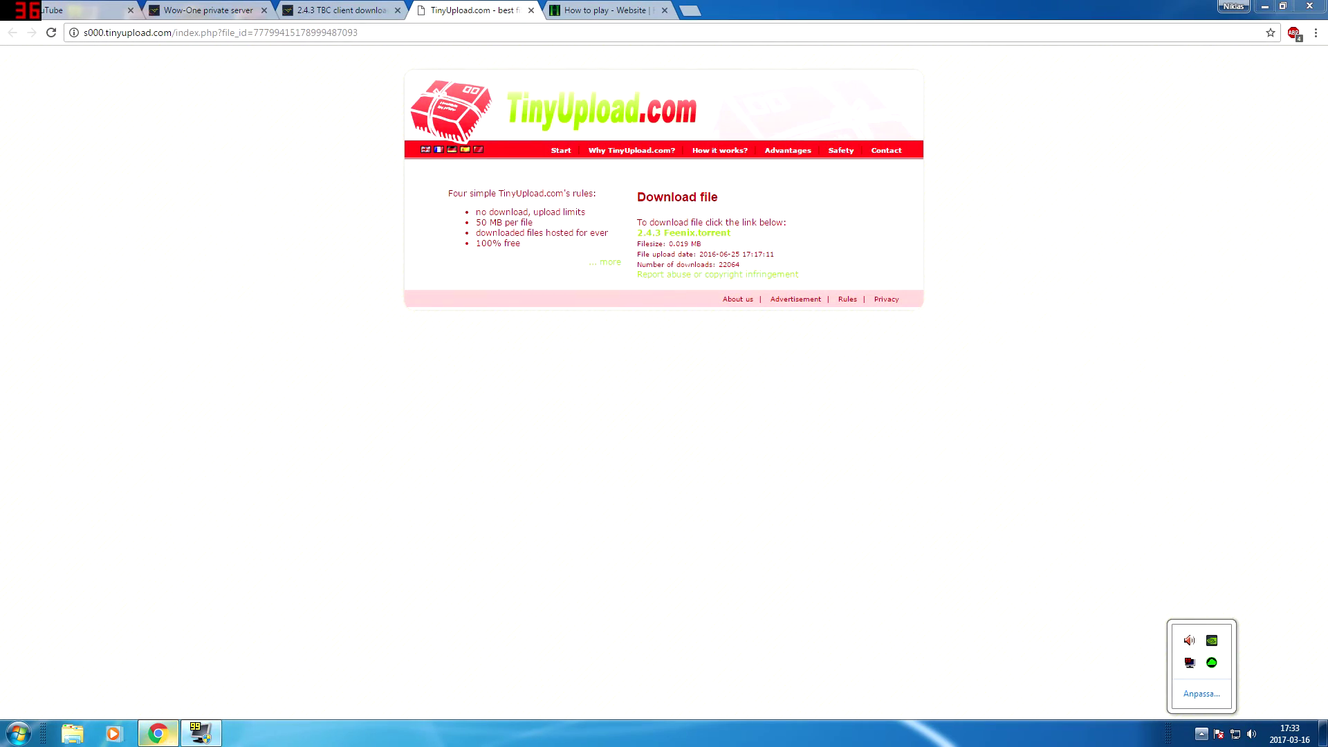
- Inspect the contents of the Feenix 2.4.3 client archive from the desktop in WinRAR, then close the archive
key("super+d")
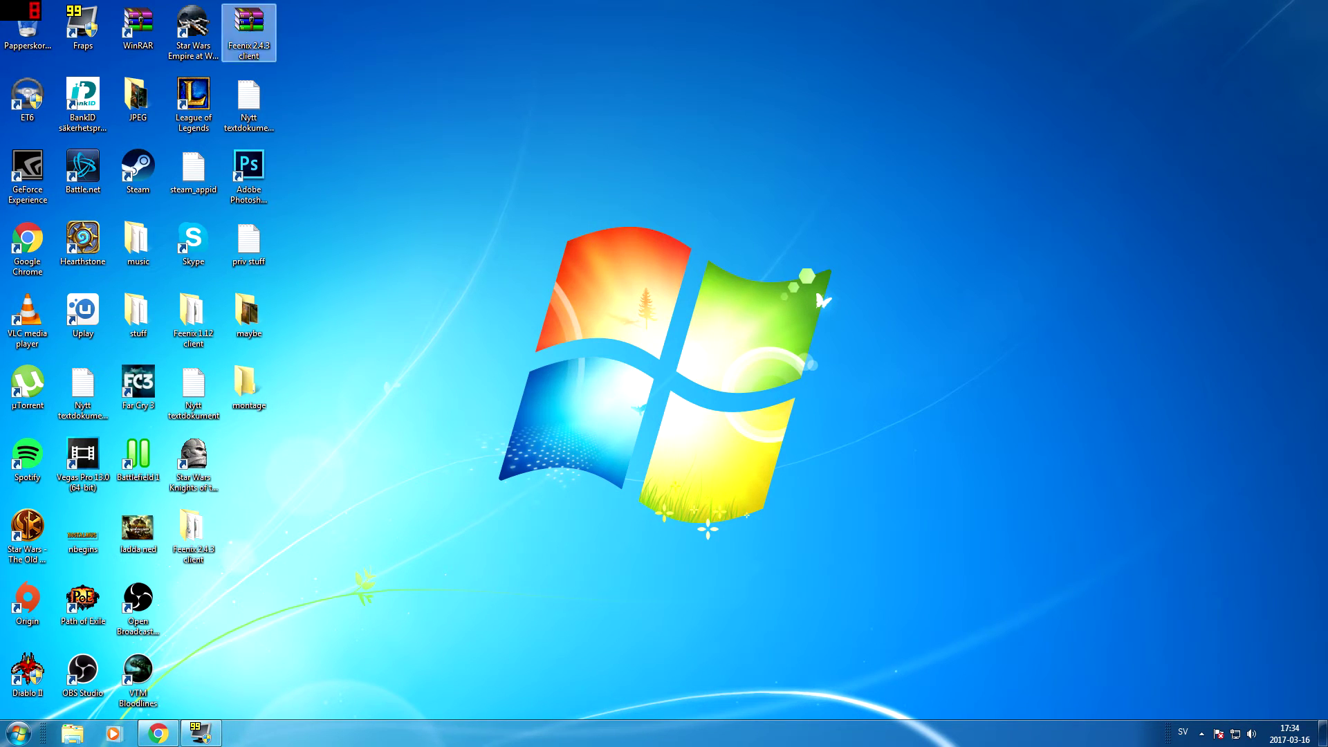
right_click(249, 17)
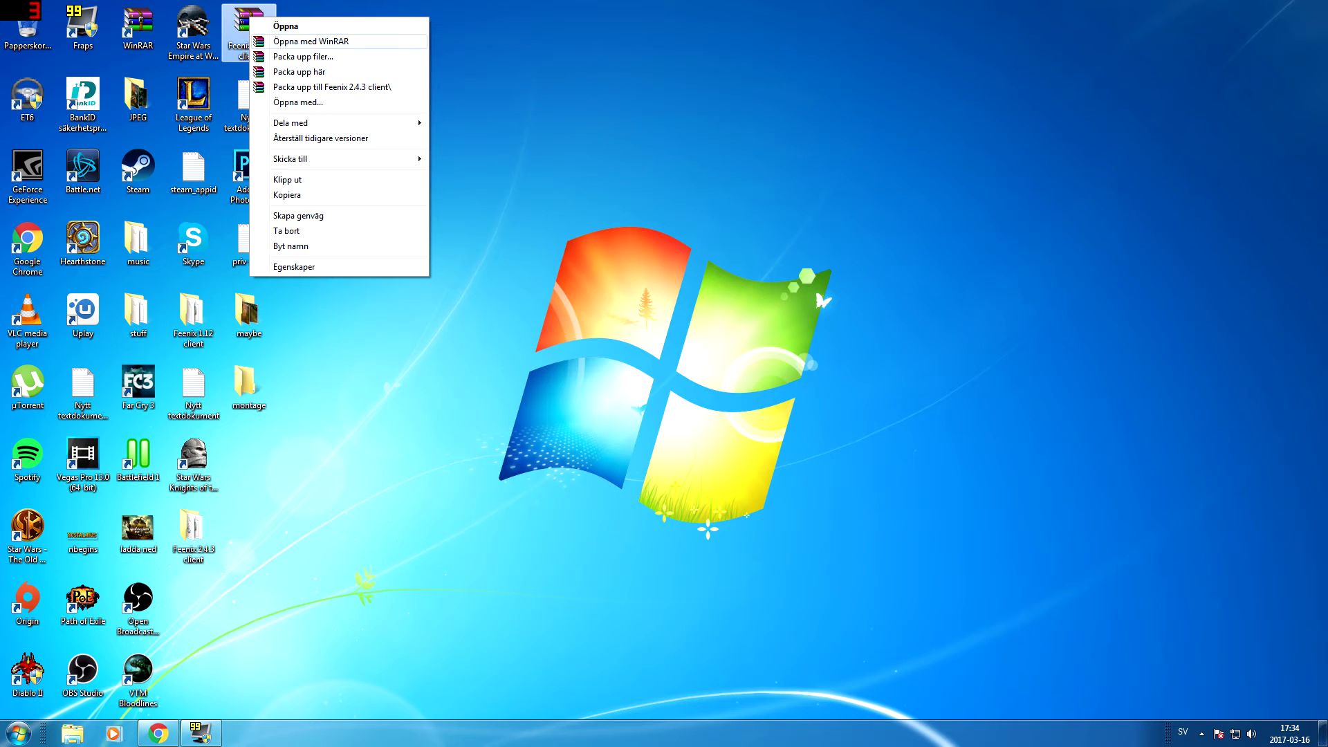
left_click(310, 40)
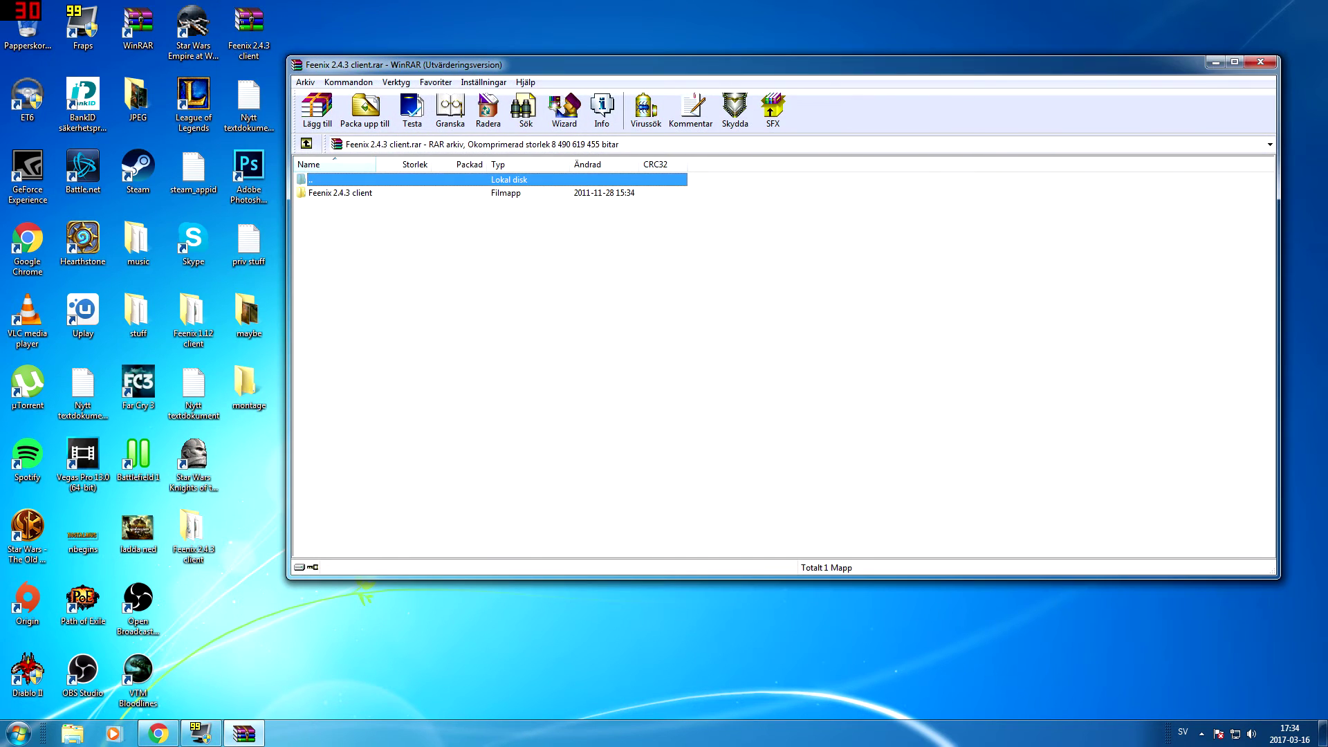
left_click(886, 261)
left_click(341, 192)
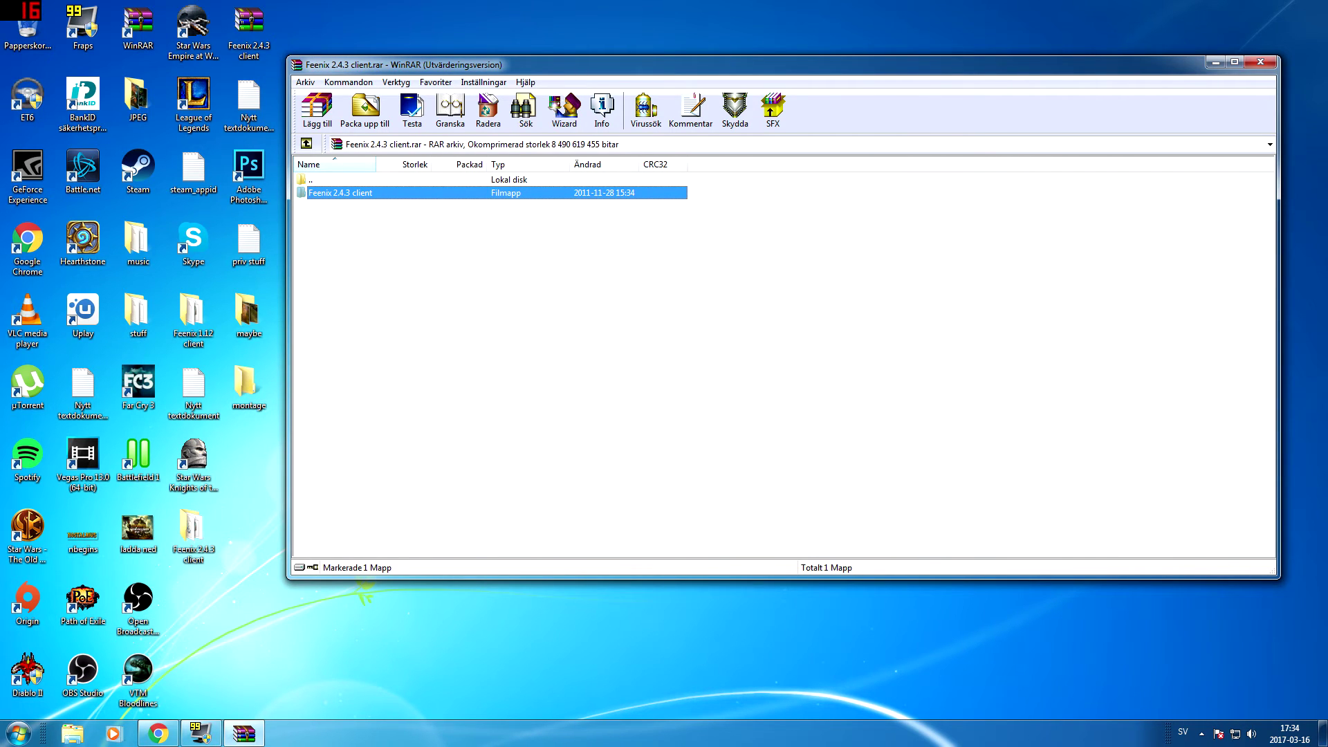
left_click(1260, 62)
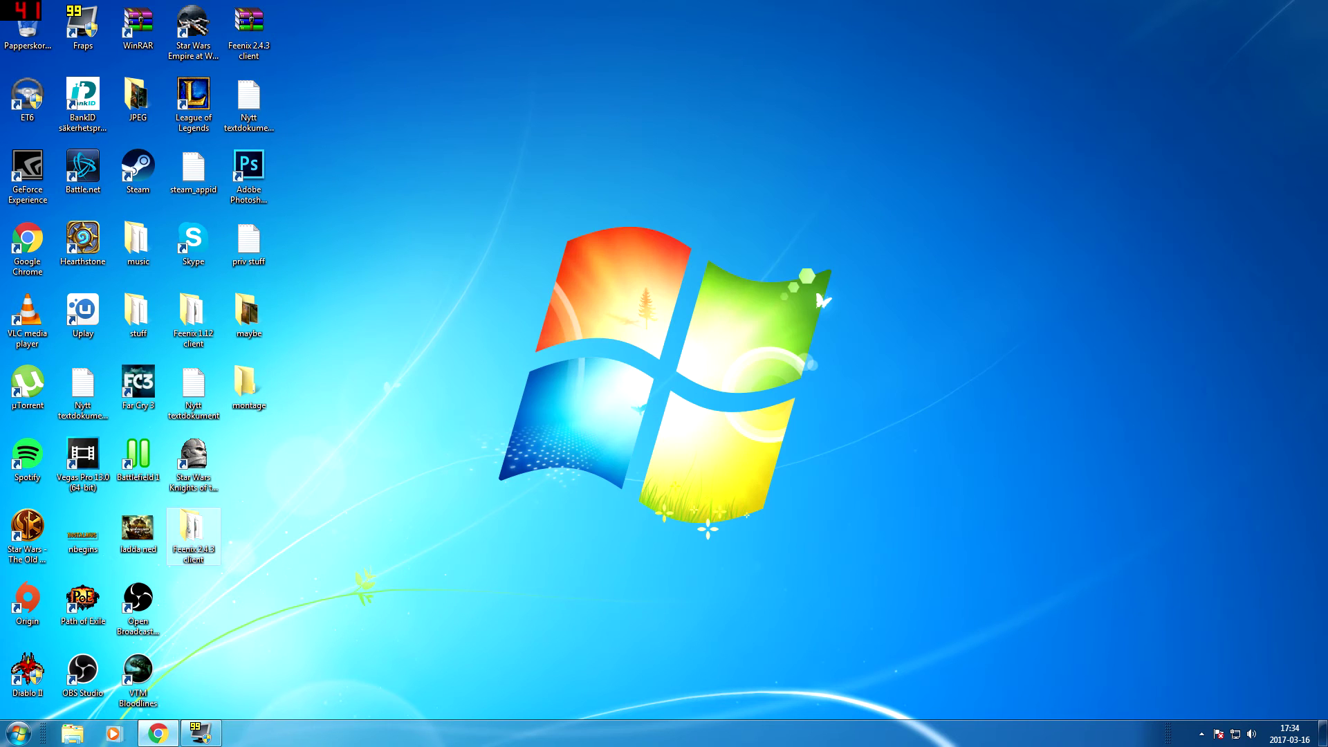
- Open the extracted Feenix 2.4.3 client folder and copy "set realmlist logon.wow-hellground.com" from HellGround's How to play page in Chrome
double_click(192, 532)
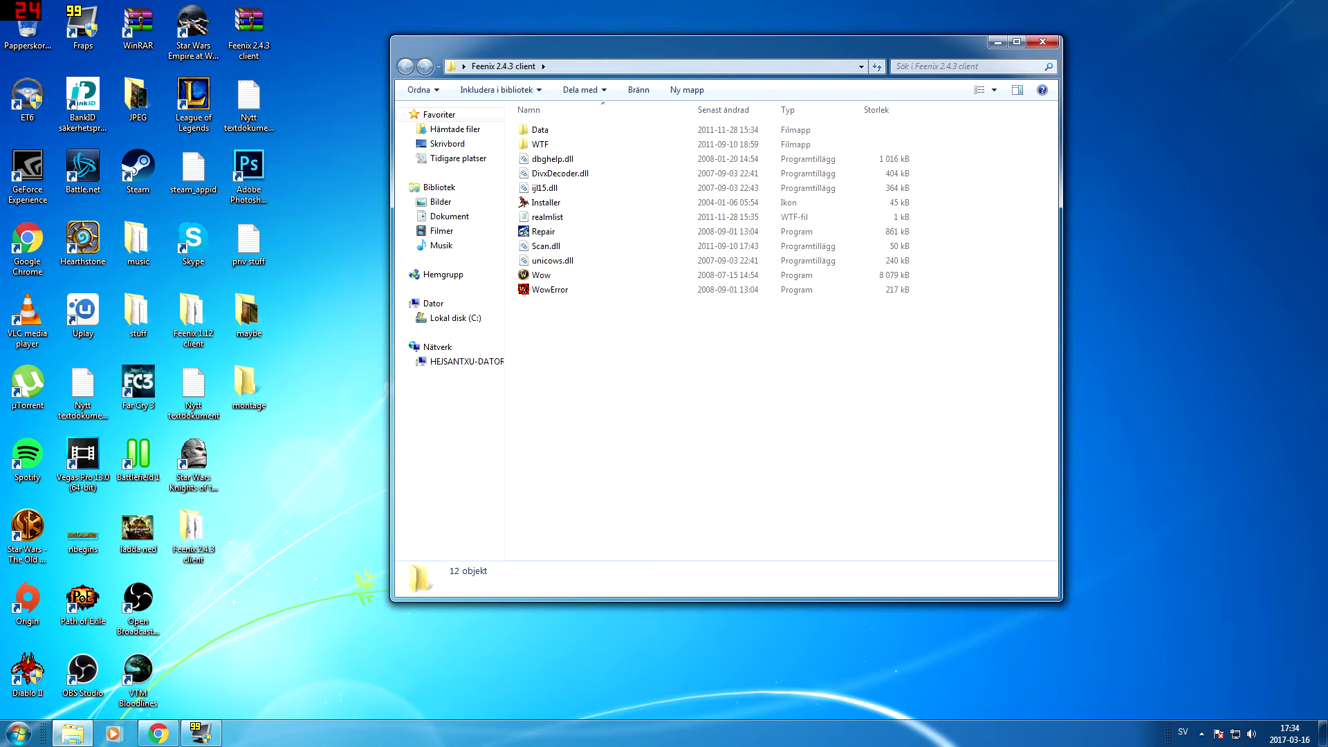
left_click(159, 733)
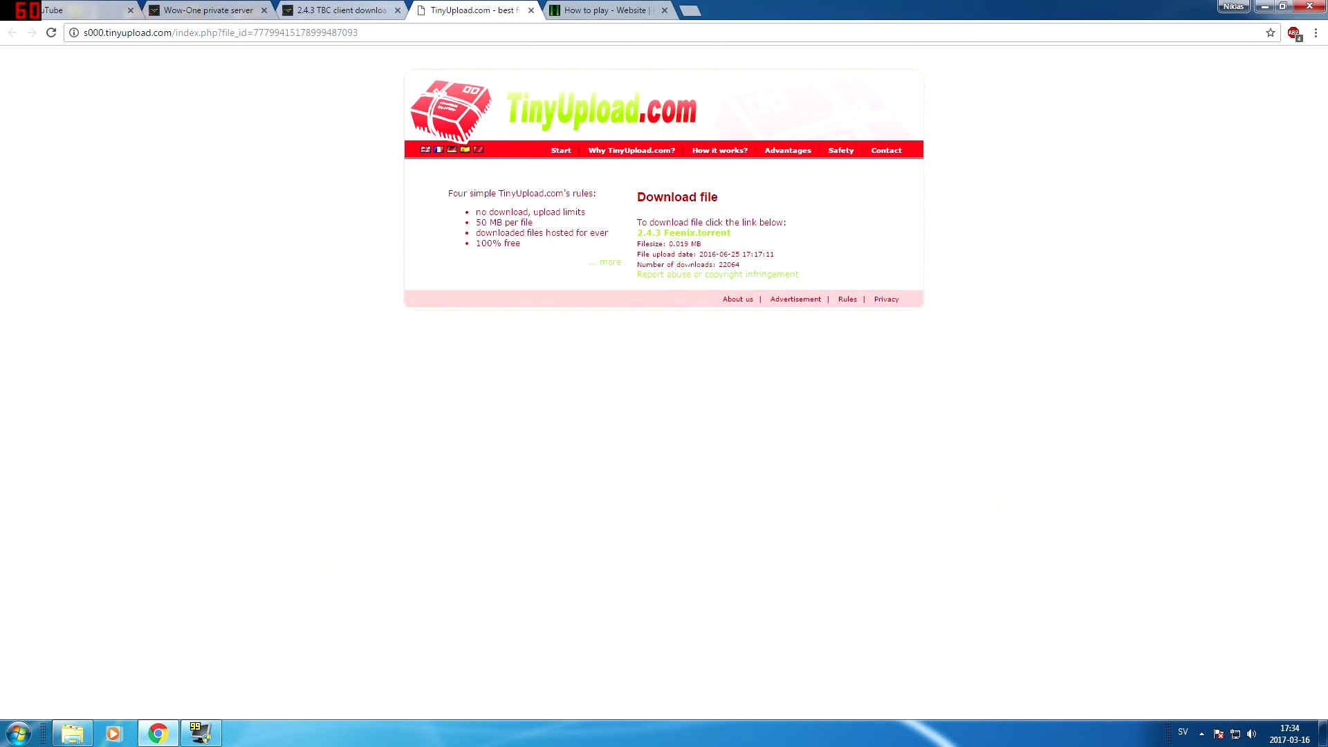
key("ctrl+Tab")
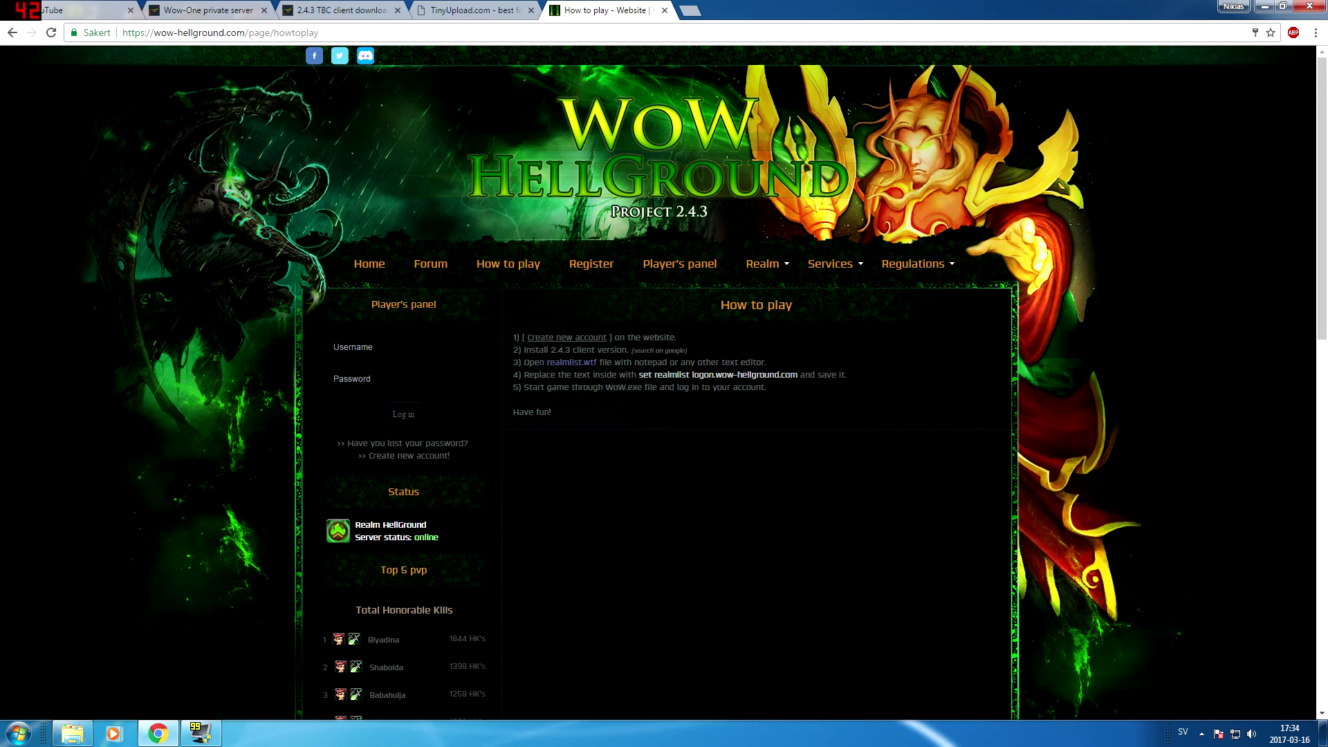
left_click_drag(639, 374, 799, 374)
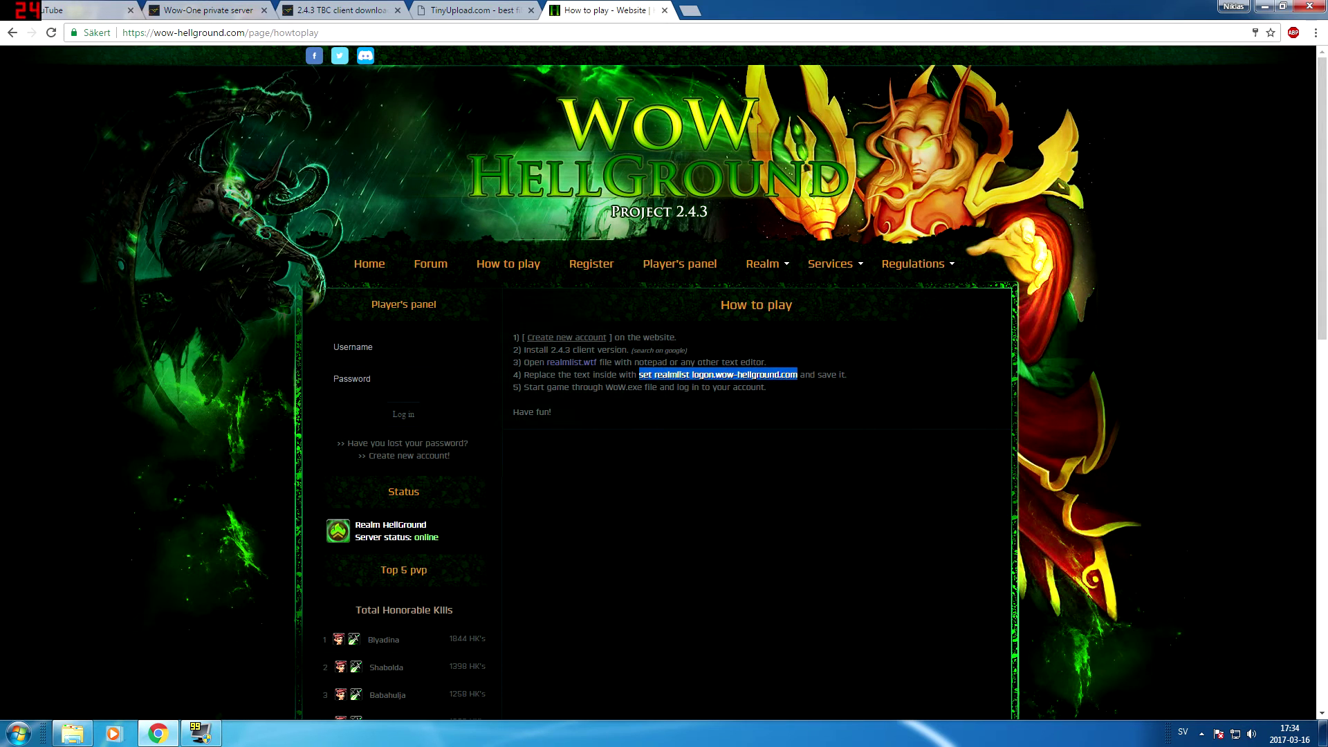
right_click(779, 374)
left_click(803, 385)
left_click(158, 733)
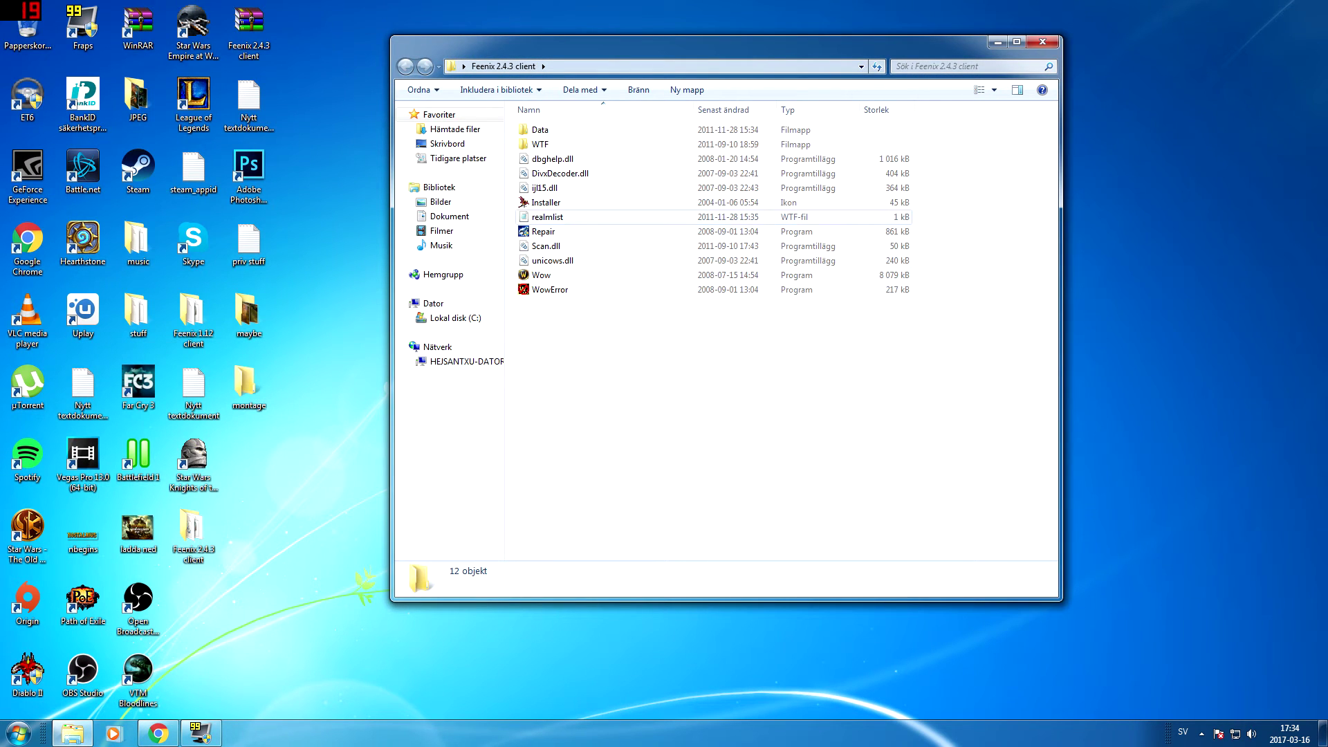
- Replace the realmlist file's text with "set realmlist logon.wow-hellground.com", save it, and reopen the file to check the saved line
double_click(547, 217)
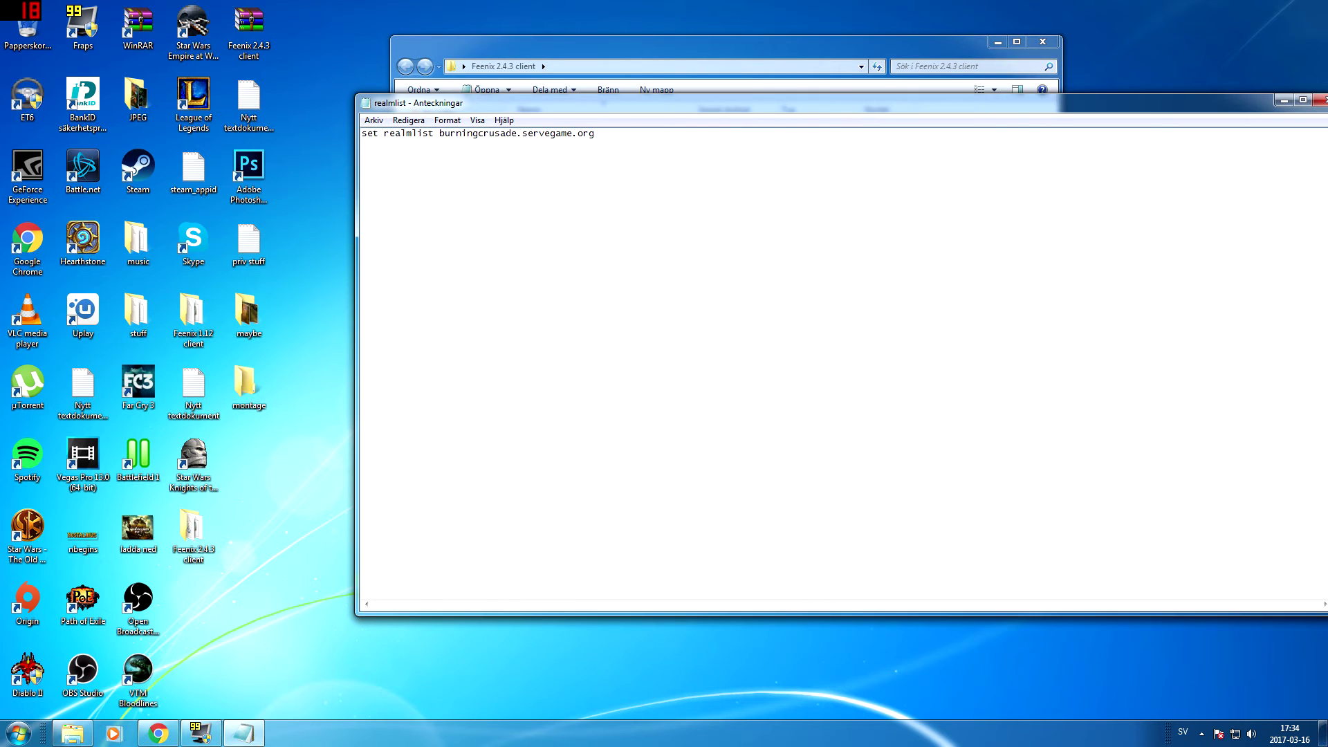
left_click_drag(596, 133, 361, 133)
key("ctrl+v")
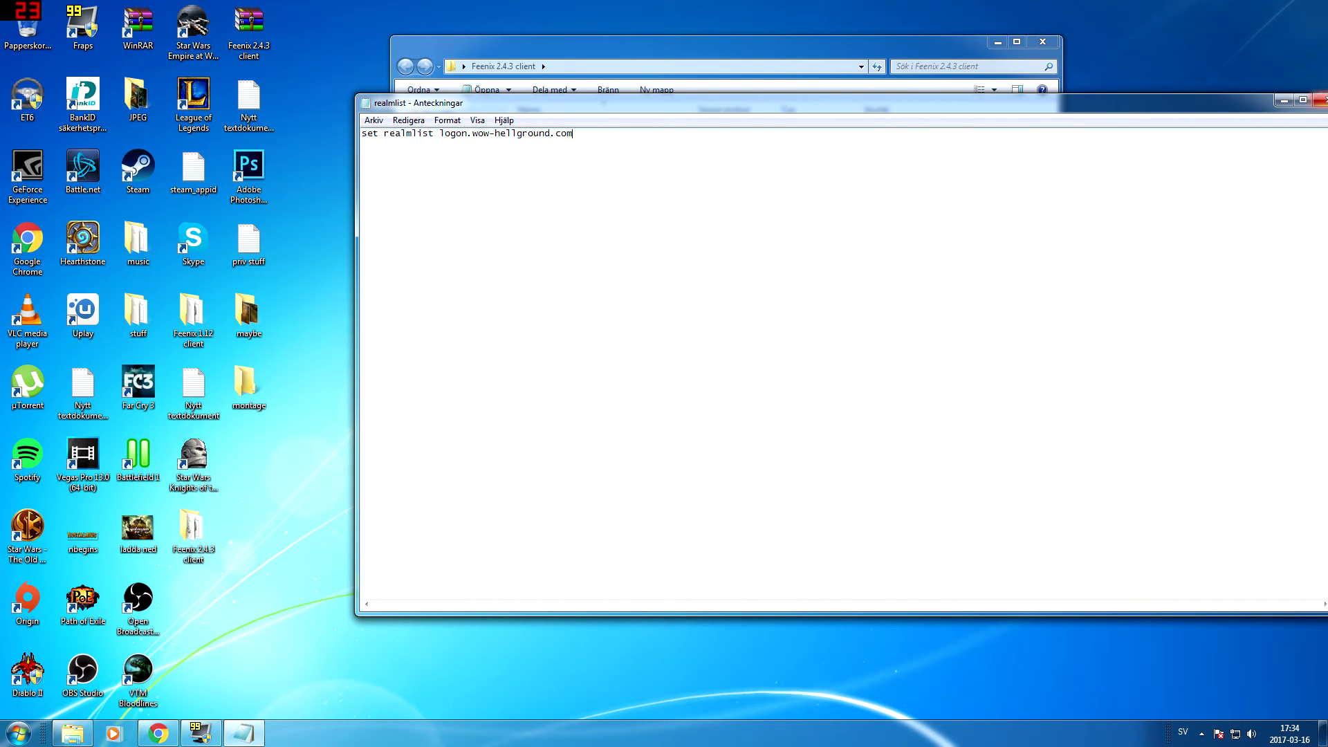
left_click(1321, 101)
key("Return")
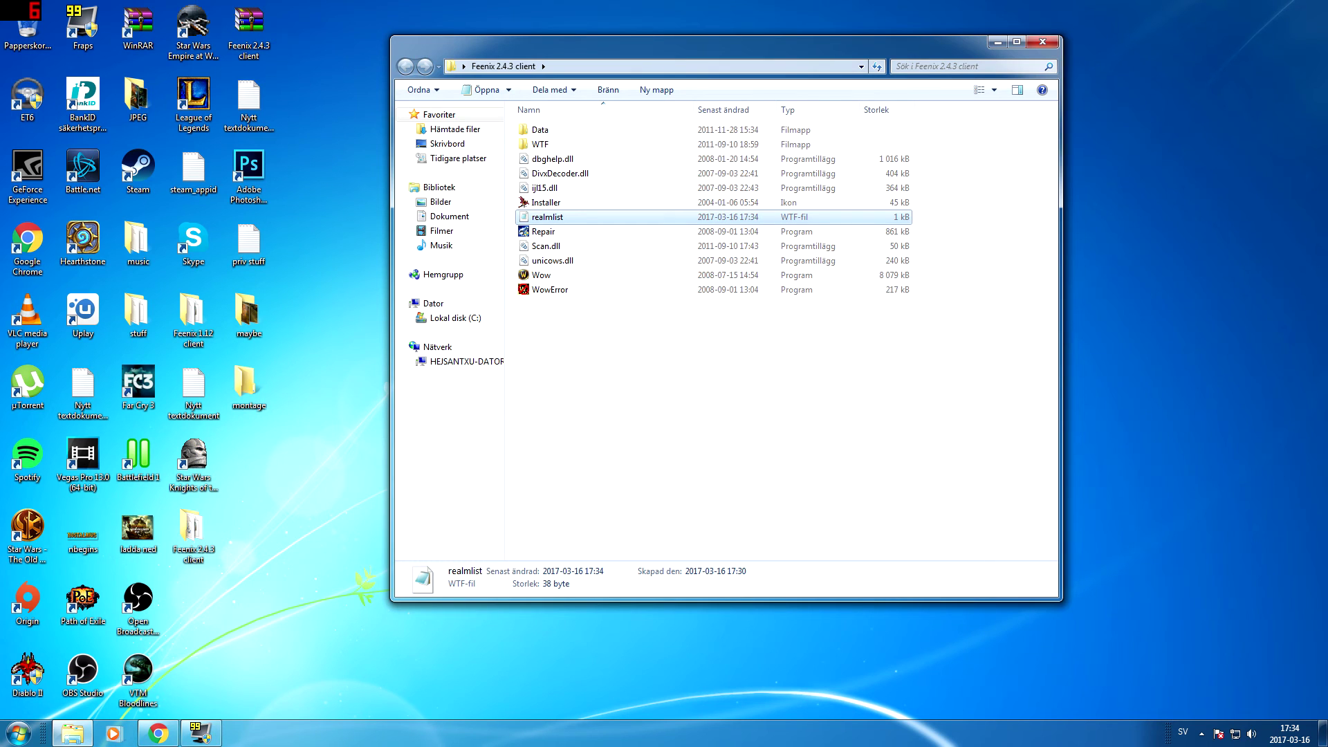
key("Return")
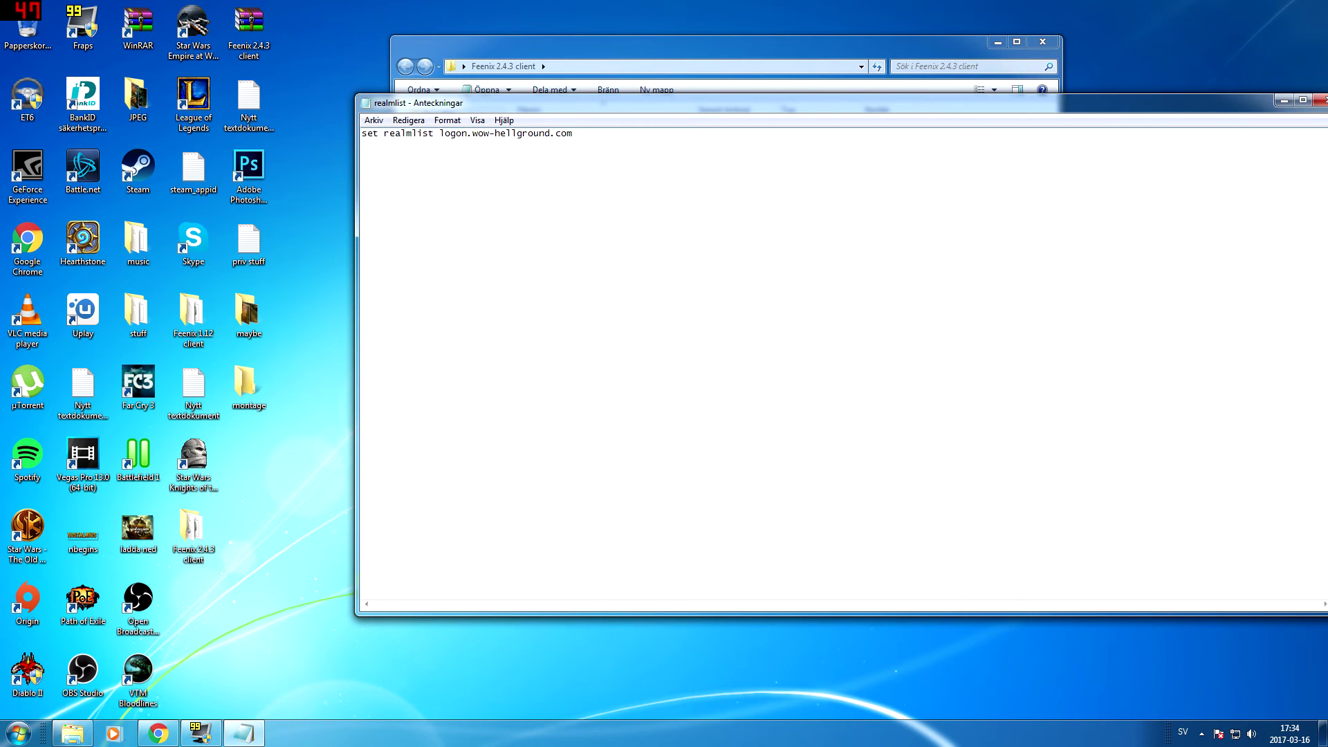
left_click(1320, 100)
- Open the properties of the realmlist file in the Feenix 2.4.3 client folder
right_click(553, 219)
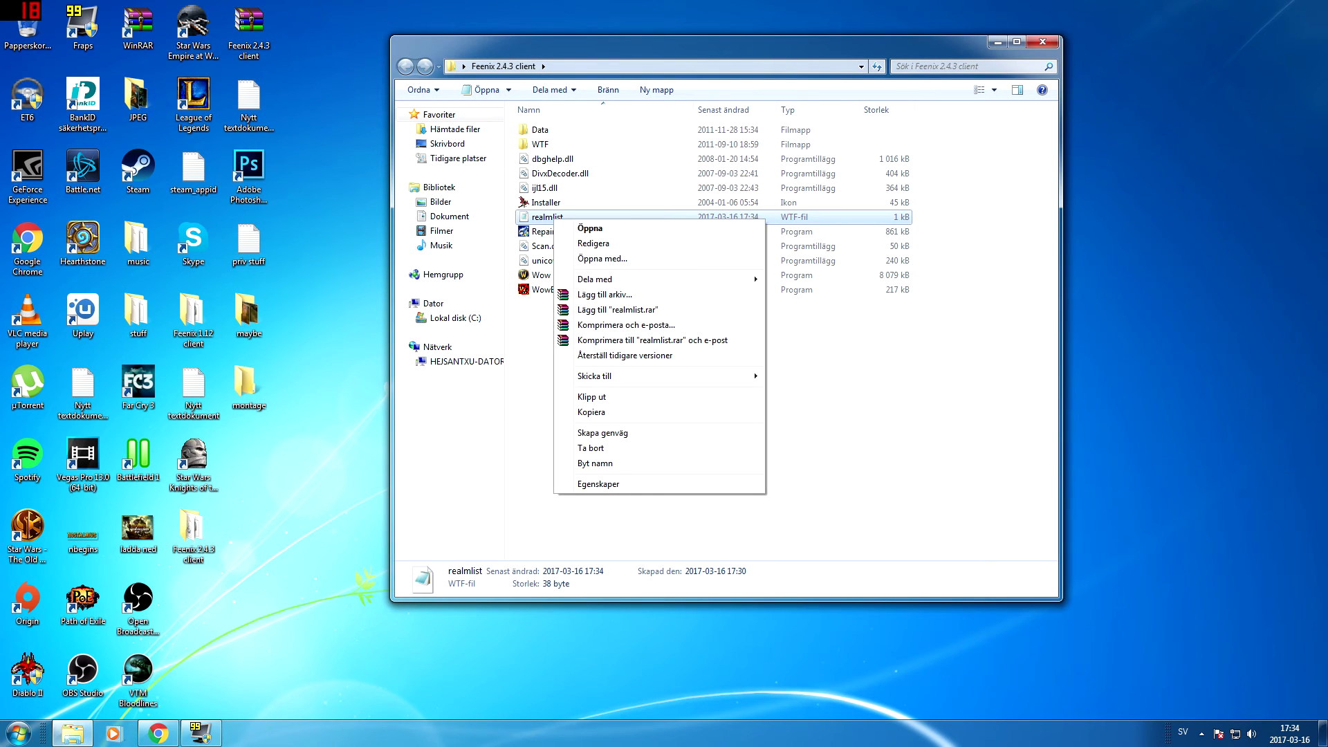
left_click(598, 483)
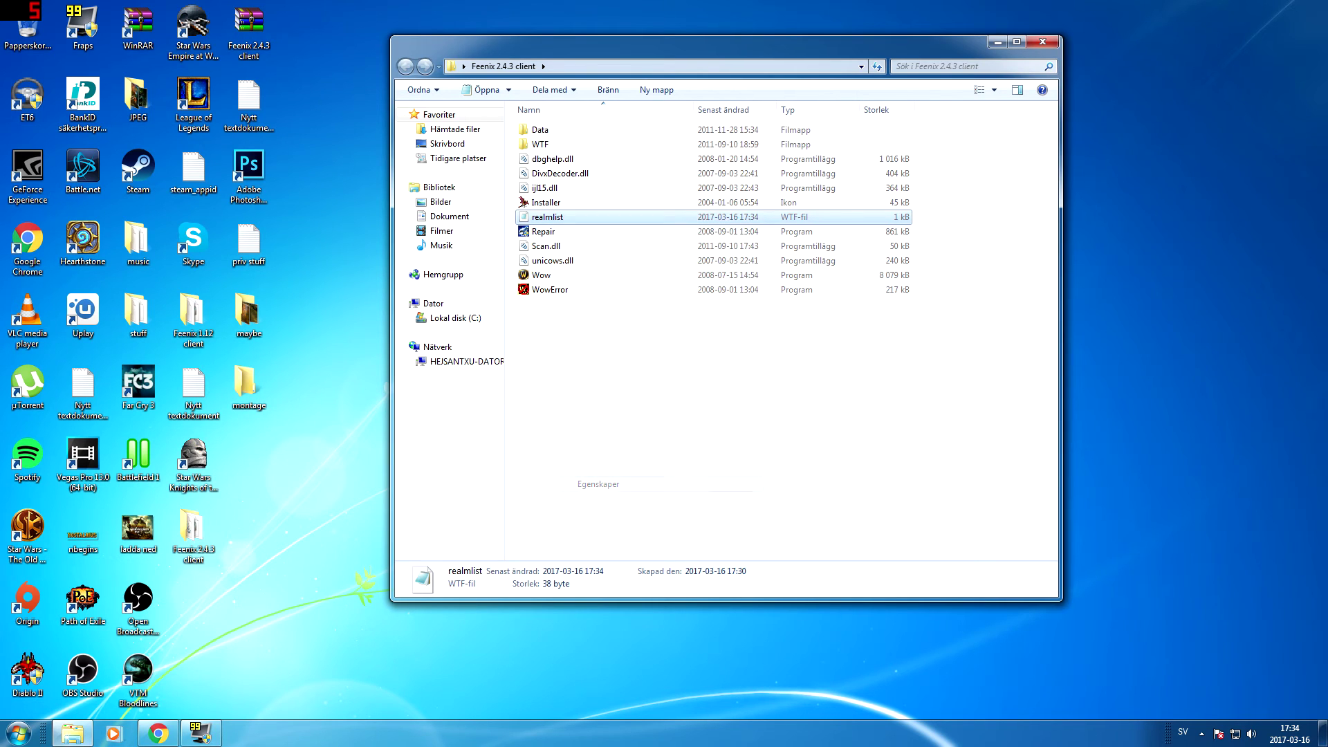